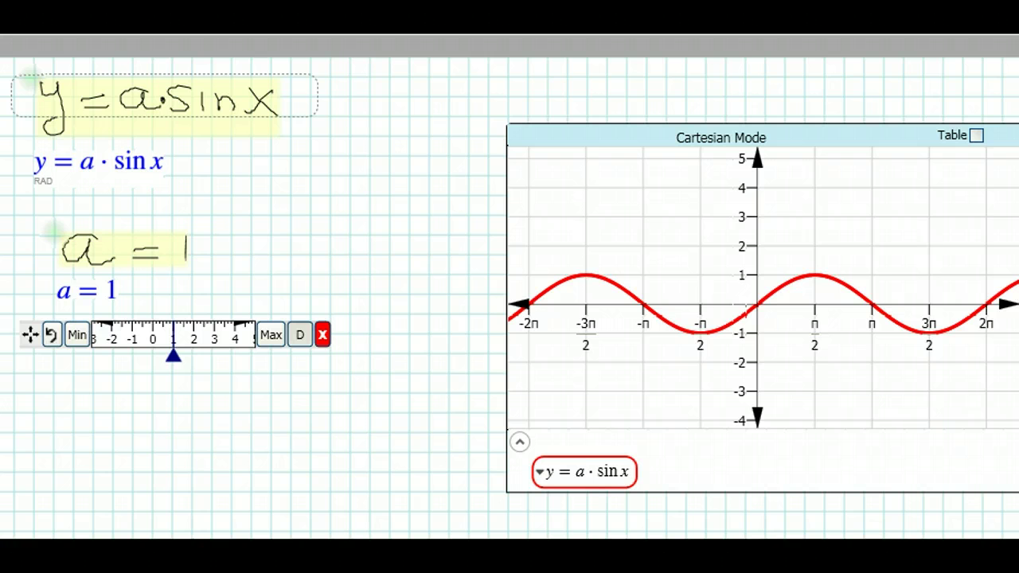
- Draw a red arrow pointing at the handwritten y = a·sin x equation
{"action": "mouse_move", "coordinate": [377, 93]}
{"action": "left_mouse_down"}
{"action": "mouse_move", "coordinate": [318, 93]}
{"action": "mouse_move", "coordinate": [330, 107]}
{"action": "left_mouse_up"}
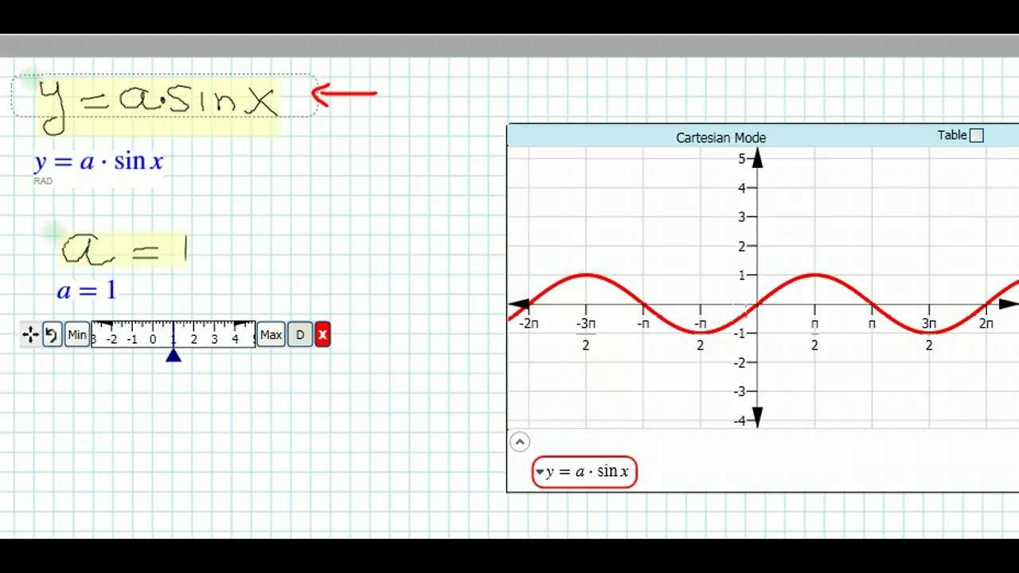
- Draw red arrows at a = 1 and its slider, and an X above the graph
{"action": "left_click_drag", "start_coordinate": [229, 281], "coordinate": [153, 289]}
{"action": "left_click_drag", "start_coordinate": [175, 278], "coordinate": [166, 294]}
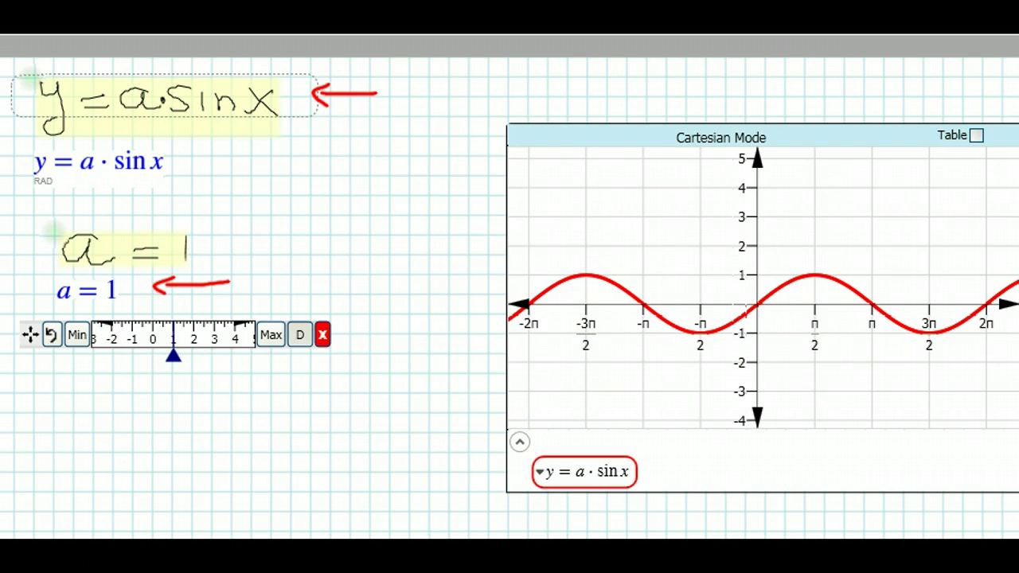
{"action": "mouse_move", "coordinate": [416, 331]}
{"action": "left_mouse_down"}
{"action": "mouse_move", "coordinate": [362, 336]}
{"action": "mouse_move", "coordinate": [366, 324]}
{"action": "mouse_move", "coordinate": [374, 350]}
{"action": "left_mouse_up"}
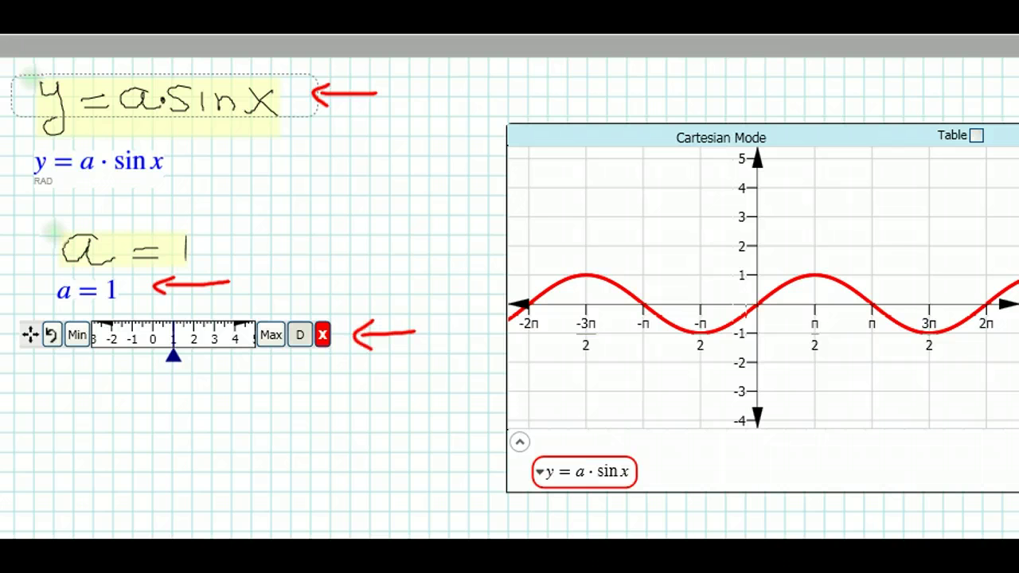
{"action": "left_click_drag", "start_coordinate": [569, 79], "coordinate": [593, 119]}
{"action": "mouse_move", "coordinate": [604, 105]}
{"action": "left_mouse_down"}
{"action": "mouse_move", "coordinate": [569, 110]}
{"action": "mouse_move", "coordinate": [565, 123]}
{"action": "left_mouse_up"}
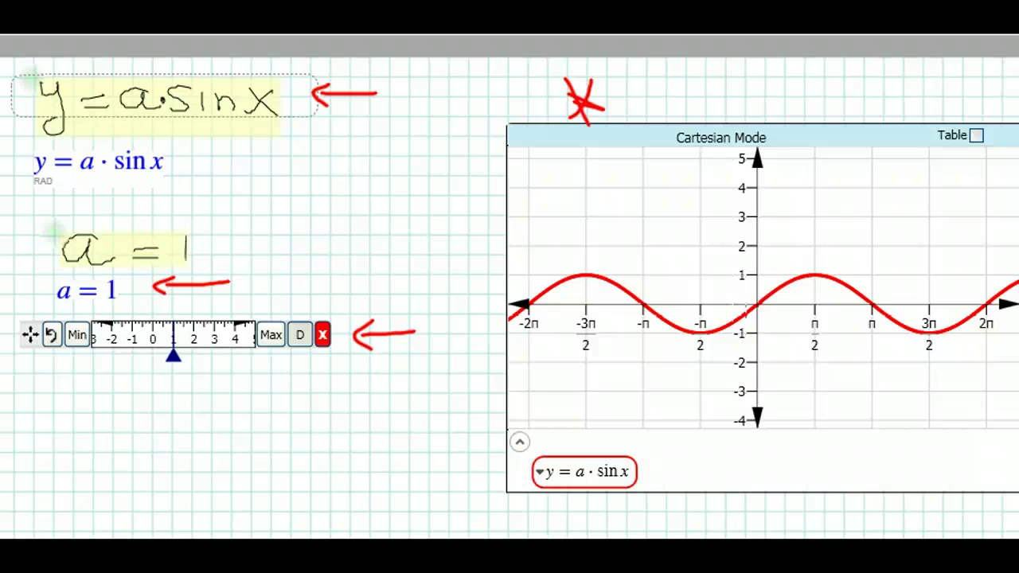
- Clear the annotations, mark the curve's peak at 1 and trough at -1, then raise a to 2
{"action": "key", "text": "Escape"}
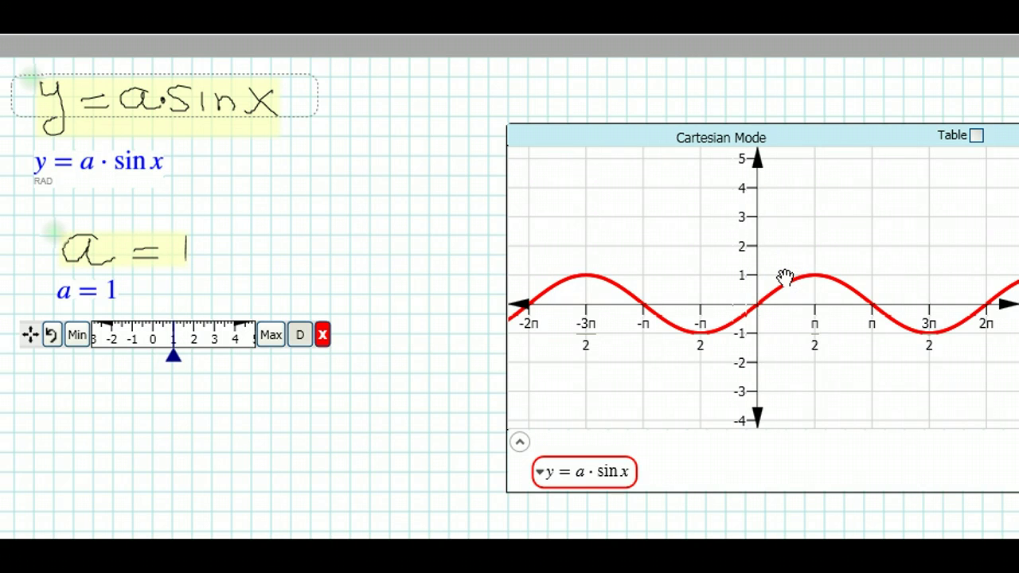
{"action": "left_click_drag", "start_coordinate": [820, 274], "coordinate": [756, 275]}
{"action": "left_click_drag", "start_coordinate": [922, 335], "coordinate": [953, 332]}
{"action": "left_click_drag", "start_coordinate": [174, 354], "coordinate": [195, 359]}
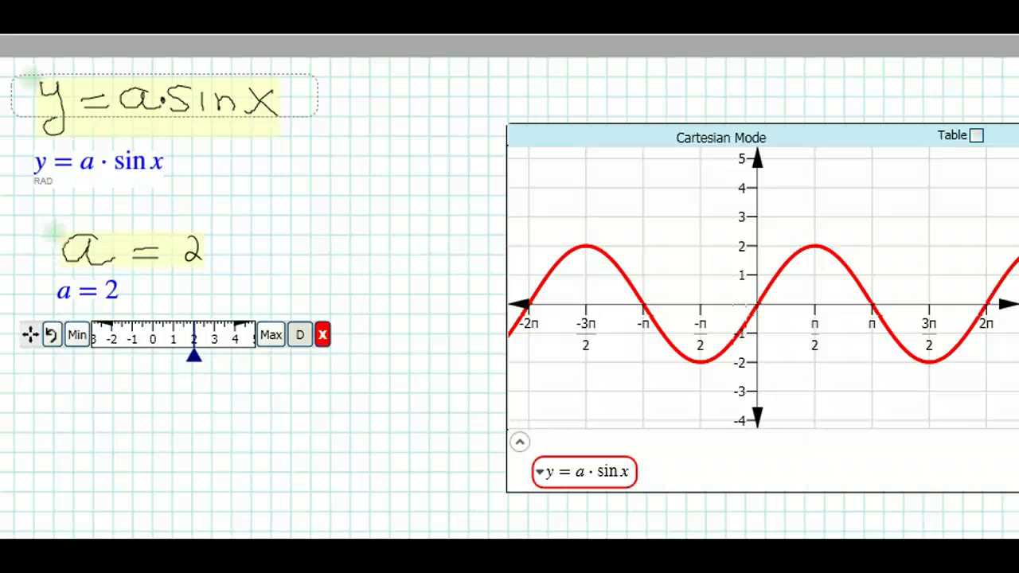
- Raise a from 2 to 3 so the sine wave reaches 3 and -3
{"action": "left_click_drag", "start_coordinate": [196, 351], "coordinate": [216, 357]}
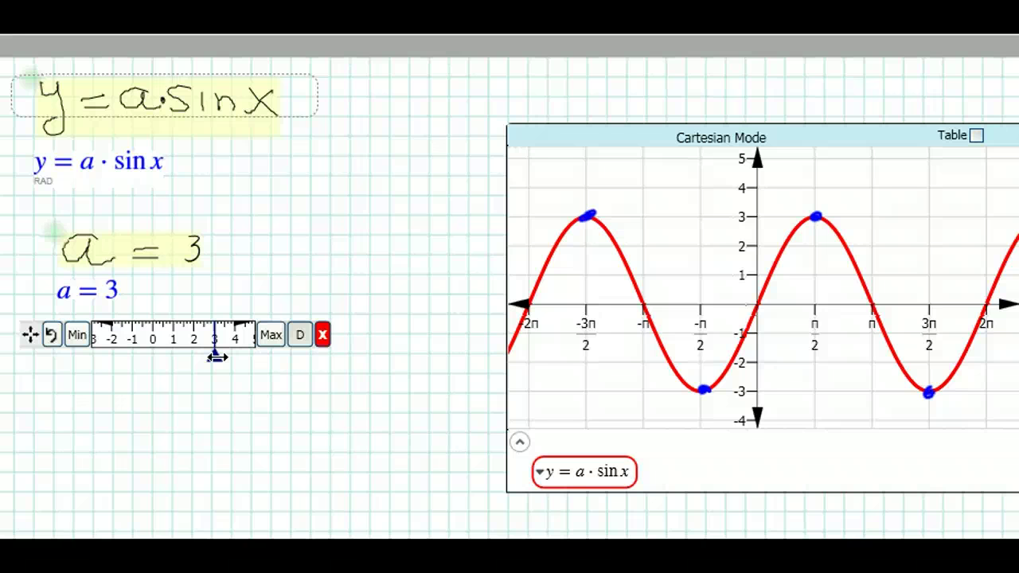
- Raise a to 4, extend the a range to 10, try 5 and 8, then return to 5
{"action": "left_click_drag", "start_coordinate": [216, 357], "coordinate": [233, 358]}
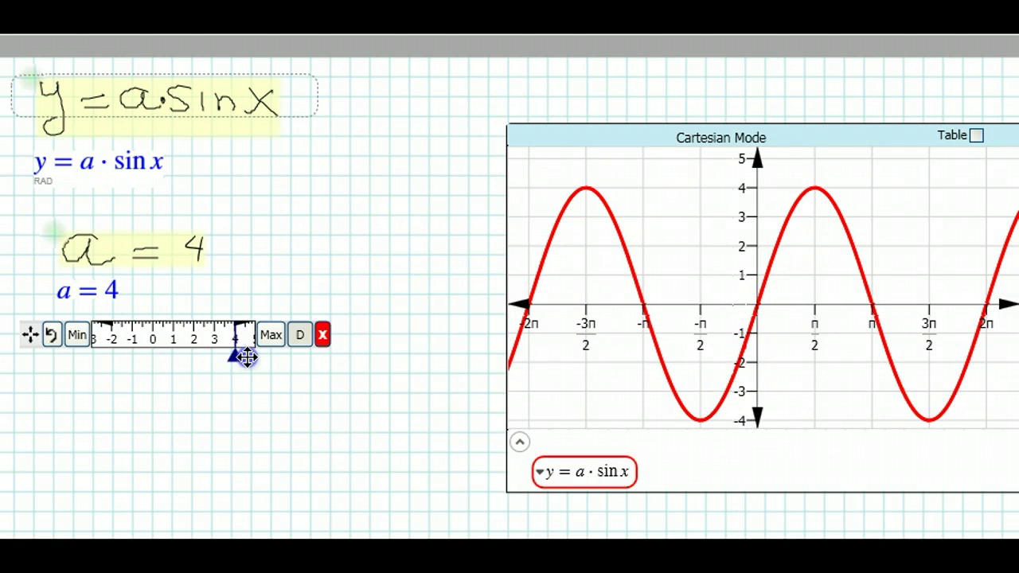
{"action": "left_click", "coordinate": [271, 335]}
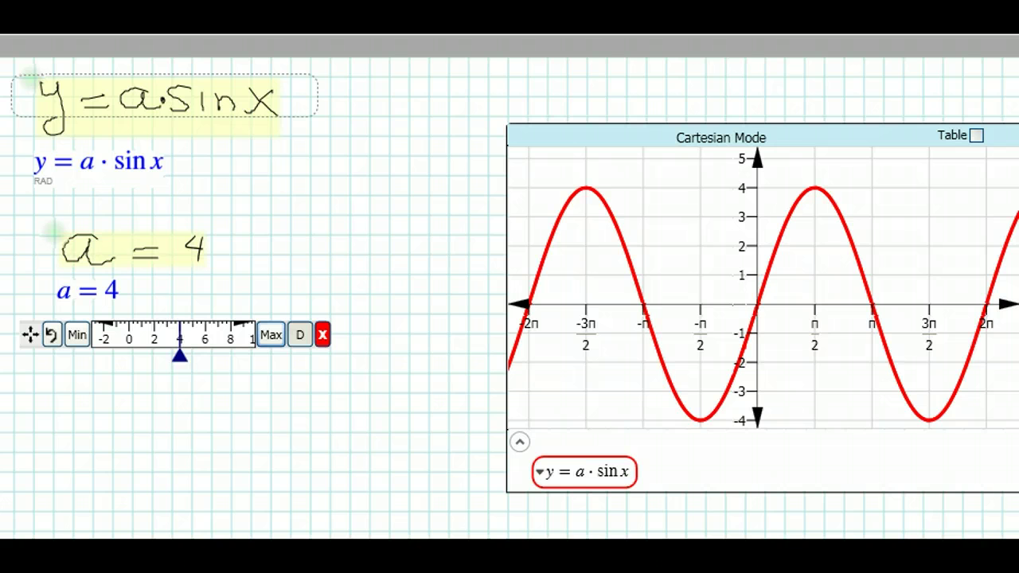
{"action": "left_click_drag", "start_coordinate": [178, 358], "coordinate": [219, 356]}
{"action": "mouse_move", "coordinate": [229, 358]}
{"action": "left_mouse_down"}
{"action": "mouse_move", "coordinate": [133, 355]}
{"action": "mouse_move", "coordinate": [142, 354]}
{"action": "left_mouse_up"}
- Slide a down to 0 so the sine wave flattens onto the x-axis
{"action": "left_click", "coordinate": [141, 355]}
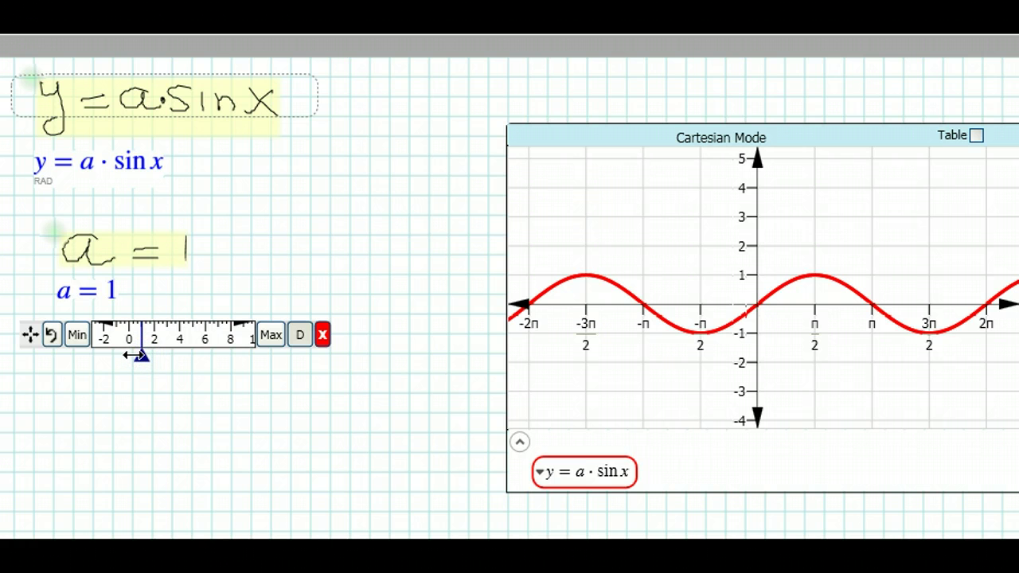
{"action": "left_click_drag", "start_coordinate": [142, 355], "coordinate": [129, 353]}
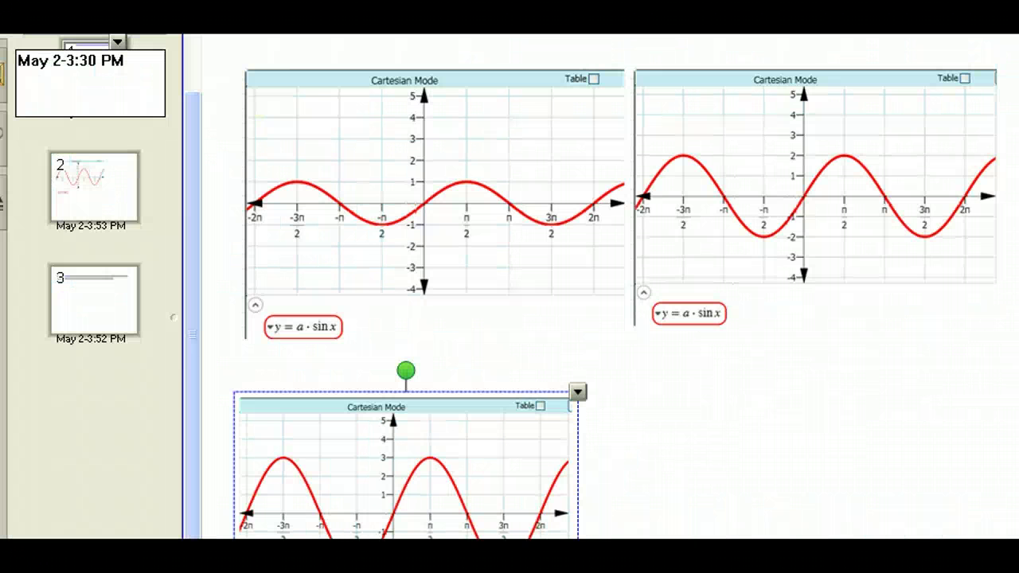
{"action": "left_click_drag", "start_coordinate": [189, 370], "coordinate": [188, 428]}
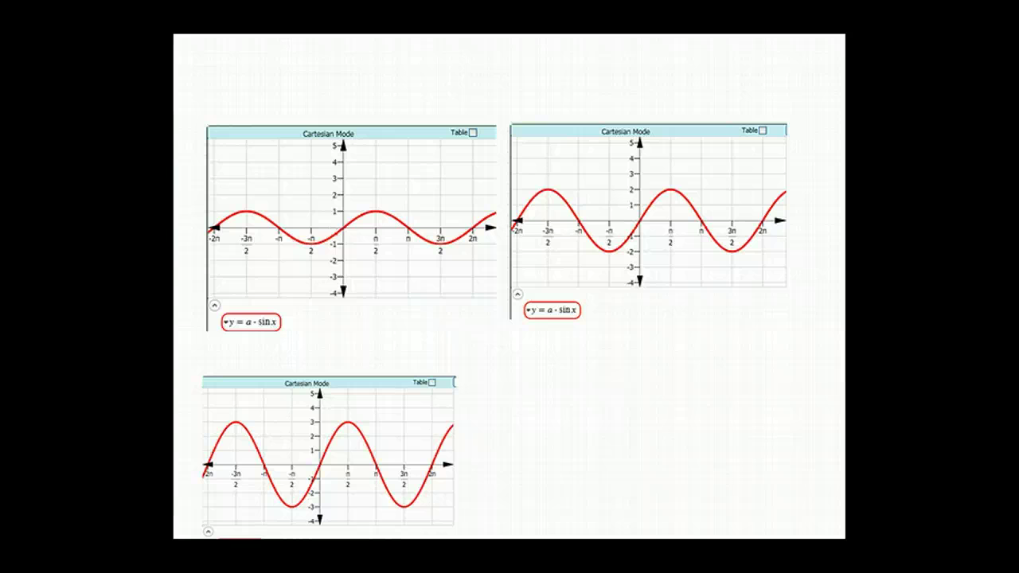
- Mark an X and write y=sin x in red on the top-left graph
{"action": "mouse_move", "coordinate": [196, 107]}
{"action": "left_mouse_down"}
{"action": "mouse_move", "coordinate": [209, 121]}
{"action": "mouse_move", "coordinate": [214, 104]}
{"action": "left_mouse_up"}
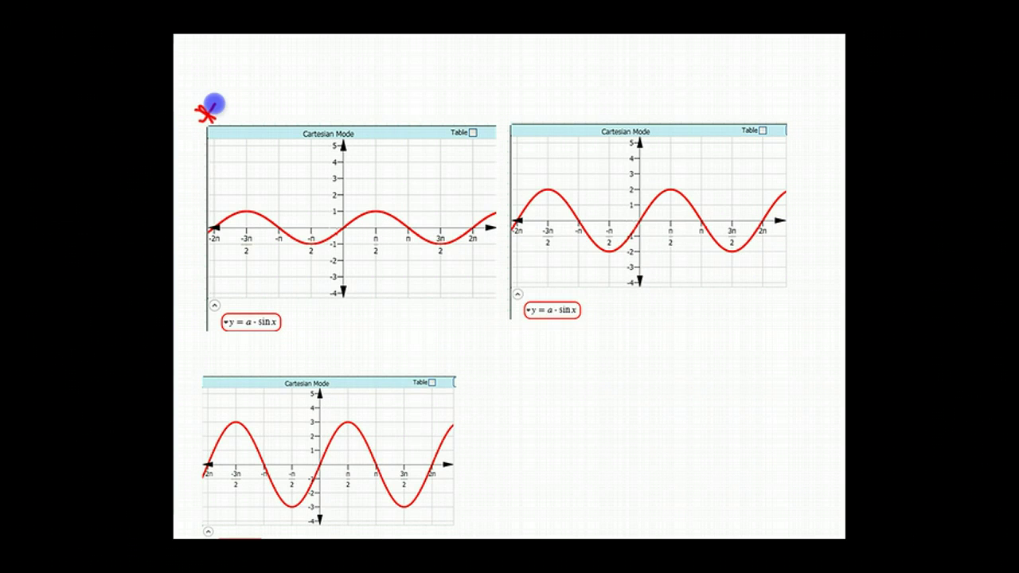
{"action": "mouse_move", "coordinate": [221, 151]}
{"action": "left_mouse_down"}
{"action": "mouse_move", "coordinate": [233, 153]}
{"action": "mouse_move", "coordinate": [227, 185]}
{"action": "mouse_move", "coordinate": [257, 159]}
{"action": "left_mouse_up"}
{"action": "mouse_move", "coordinate": [246, 167]}
{"action": "left_mouse_down"}
{"action": "mouse_move", "coordinate": [272, 158]}
{"action": "mouse_move", "coordinate": [267, 169]}
{"action": "mouse_move", "coordinate": [300, 175]}
{"action": "left_mouse_up"}
{"action": "mouse_move", "coordinate": [308, 159]}
{"action": "left_mouse_down"}
{"action": "mouse_move", "coordinate": [319, 177]}
{"action": "mouse_move", "coordinate": [309, 177]}
{"action": "left_mouse_up"}
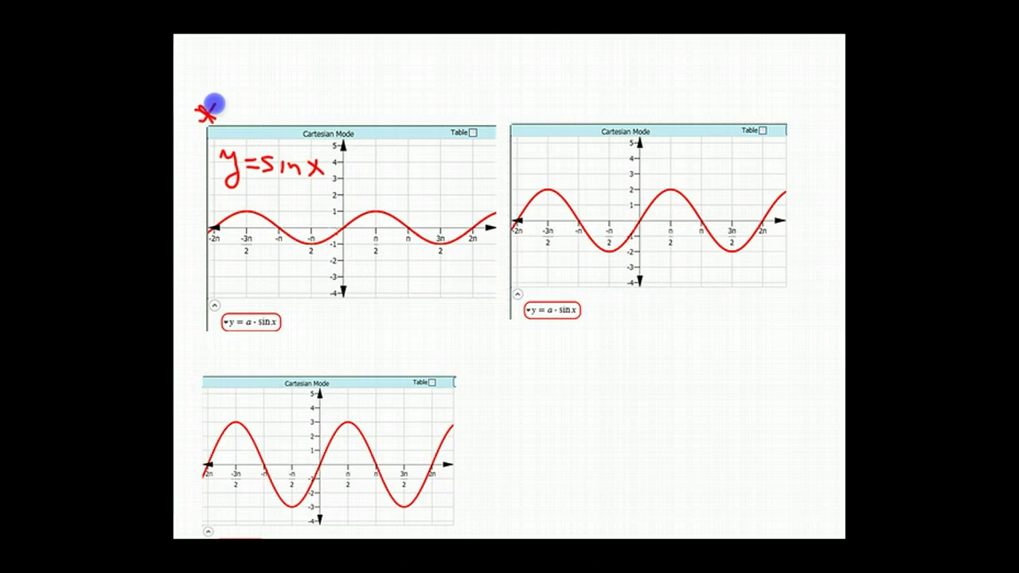
- Label the top-right graph, undo the messy attempt, and rewrite it as y=2
{"action": "left_click_drag", "start_coordinate": [655, 156], "coordinate": [668, 155]}
{"action": "mouse_move", "coordinate": [680, 154]}
{"action": "left_mouse_down"}
{"action": "mouse_move", "coordinate": [666, 173]}
{"action": "mouse_move", "coordinate": [705, 161]}
{"action": "left_mouse_up"}
{"action": "left_click_drag", "start_coordinate": [690, 169], "coordinate": [728, 176]}
{"action": "mouse_move", "coordinate": [735, 170]}
{"action": "left_mouse_down"}
{"action": "mouse_move", "coordinate": [741, 164]}
{"action": "mouse_move", "coordinate": [750, 177]}
{"action": "left_mouse_up"}
{"action": "left_click_drag", "start_coordinate": [689, 151], "coordinate": [708, 161]}
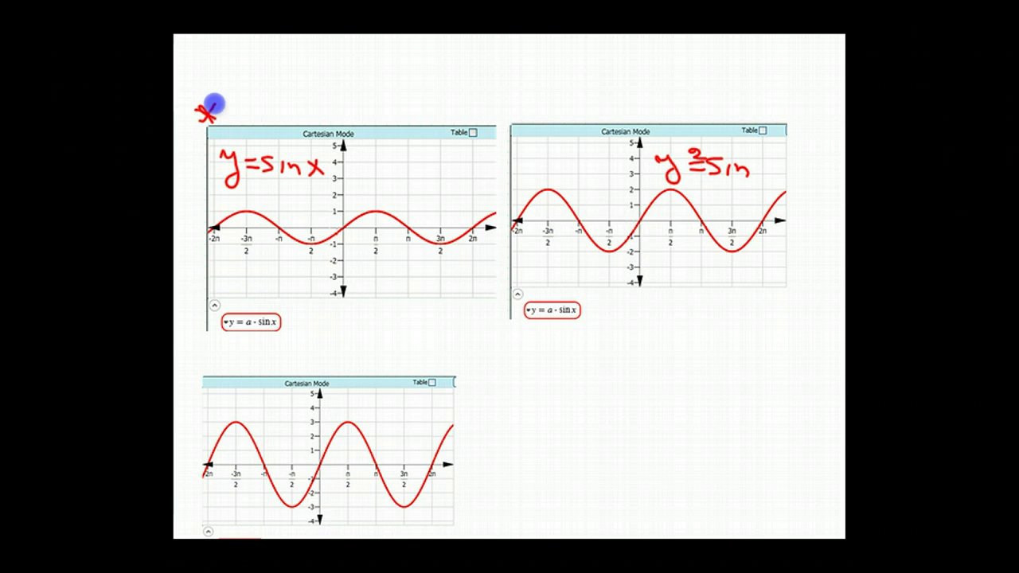
{"action": "key", "text": "ctrl+z"}
{"action": "key", "text": "ctrl+z"}
{"action": "key", "text": "ctrl+z"}
{"action": "key", "text": "ctrl+z"}
{"action": "key", "text": "ctrl+z"}
{"action": "key", "text": "ctrl+z"}
{"action": "key", "text": "ctrl+z"}
{"action": "key", "text": "ctrl+z"}
{"action": "key", "text": "ctrl+z"}
{"action": "key", "text": "ctrl+z"}
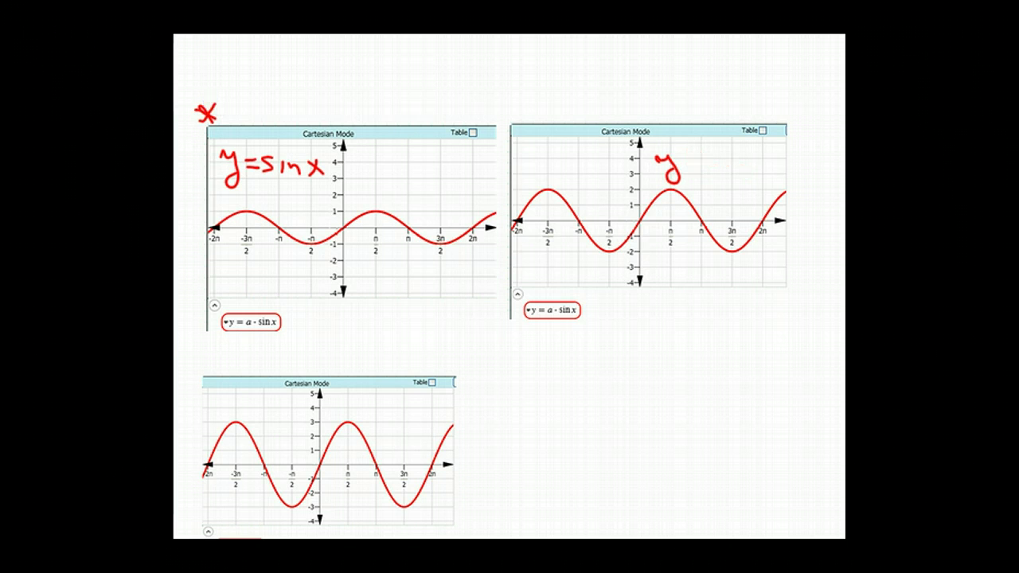
{"action": "left_click_drag", "start_coordinate": [655, 157], "coordinate": [658, 167]}
{"action": "left_click_drag", "start_coordinate": [670, 159], "coordinate": [654, 190]}
{"action": "mouse_move", "coordinate": [675, 167]}
{"action": "left_mouse_down"}
{"action": "mouse_move", "coordinate": [699, 162]}
{"action": "mouse_move", "coordinate": [721, 178]}
{"action": "mouse_move", "coordinate": [788, 180]}
{"action": "left_mouse_up"}
- Finish the top-right label as y=2sin x and write y=3sinx above the third graph
{"action": "left_click_drag", "start_coordinate": [788, 164], "coordinate": [774, 182]}
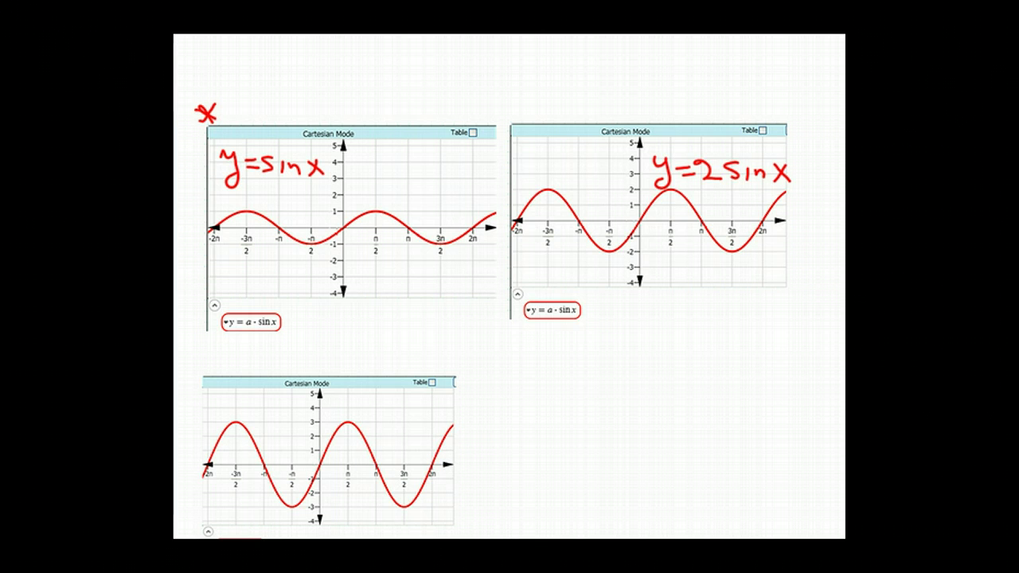
{"action": "scroll", "coordinate": [510, 307], "scroll_direction": "down", "scroll_amount": 1}
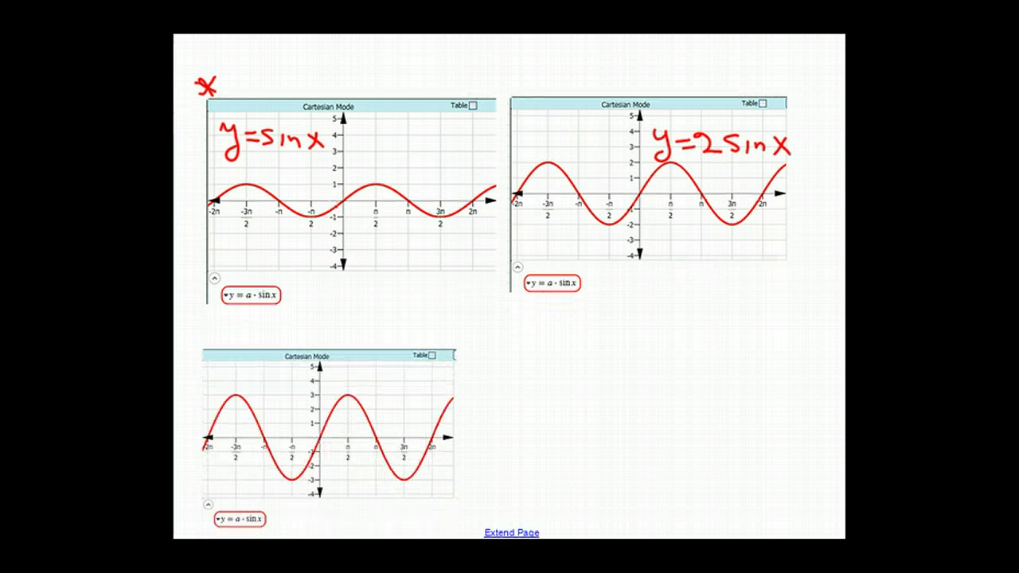
{"action": "mouse_move", "coordinate": [222, 331]}
{"action": "left_mouse_down"}
{"action": "mouse_move", "coordinate": [244, 351]}
{"action": "mouse_move", "coordinate": [226, 364]}
{"action": "mouse_move", "coordinate": [271, 340]}
{"action": "left_mouse_up"}
{"action": "mouse_move", "coordinate": [274, 328]}
{"action": "left_mouse_down"}
{"action": "mouse_move", "coordinate": [288, 326]}
{"action": "mouse_move", "coordinate": [279, 347]}
{"action": "mouse_move", "coordinate": [329, 342]}
{"action": "left_mouse_up"}
{"action": "mouse_move", "coordinate": [339, 342]}
{"action": "left_mouse_down"}
{"action": "mouse_move", "coordinate": [383, 320]}
{"action": "mouse_move", "coordinate": [374, 345]}
{"action": "left_mouse_up"}
{"action": "left_click", "coordinate": [381, 323]}
{"action": "left_click_drag", "start_coordinate": [368, 326], "coordinate": [390, 345]}
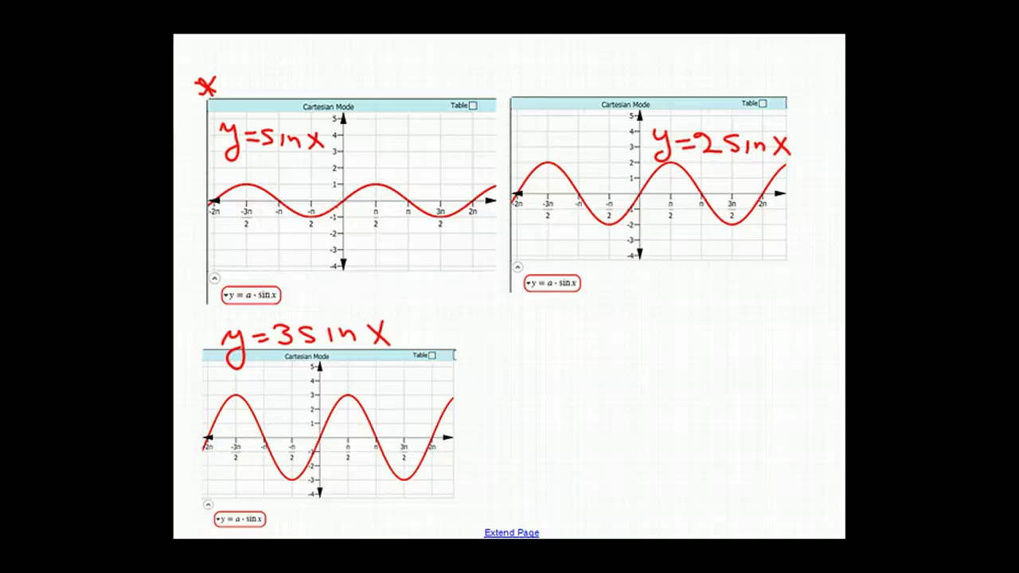
{"action": "scroll", "coordinate": [509, 287], "scroll_direction": "up", "scroll_amount": 3}
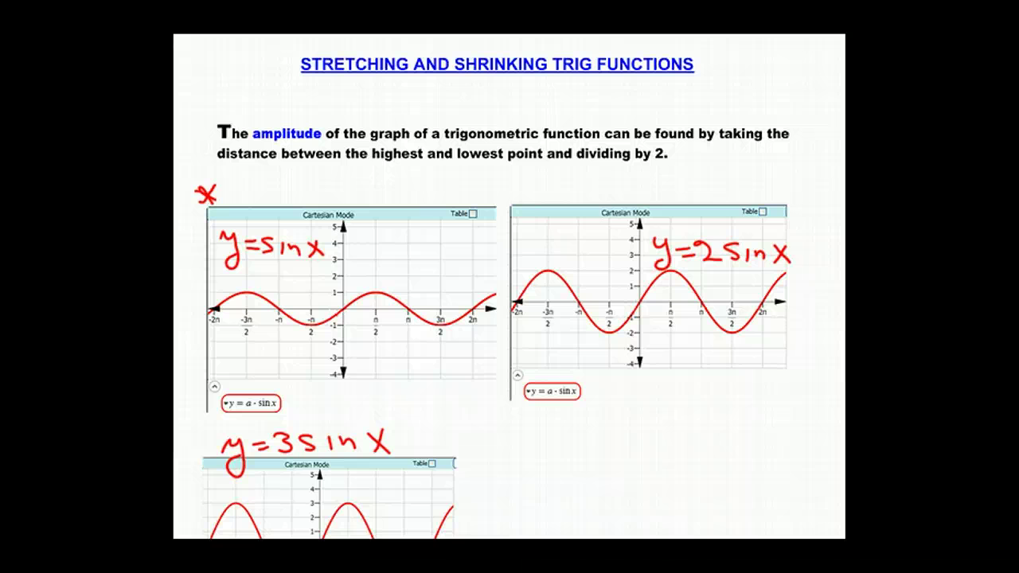
- Write MAX=1 and MIN=-1 on the first graph, labelling its peak 1 and trough -1
{"action": "mouse_move", "coordinate": [360, 237]}
{"action": "left_mouse_down"}
{"action": "mouse_move", "coordinate": [367, 229]}
{"action": "mouse_move", "coordinate": [374, 239]}
{"action": "left_mouse_up"}
{"action": "mouse_move", "coordinate": [379, 228]}
{"action": "left_mouse_down"}
{"action": "mouse_move", "coordinate": [390, 242]}
{"action": "mouse_move", "coordinate": [380, 242]}
{"action": "mouse_move", "coordinate": [407, 244]}
{"action": "left_mouse_up"}
{"action": "mouse_move", "coordinate": [407, 231]}
{"action": "left_mouse_down"}
{"action": "mouse_move", "coordinate": [395, 243]}
{"action": "mouse_move", "coordinate": [423, 234]}
{"action": "left_mouse_up"}
{"action": "left_click_drag", "start_coordinate": [410, 242], "coordinate": [431, 244]}
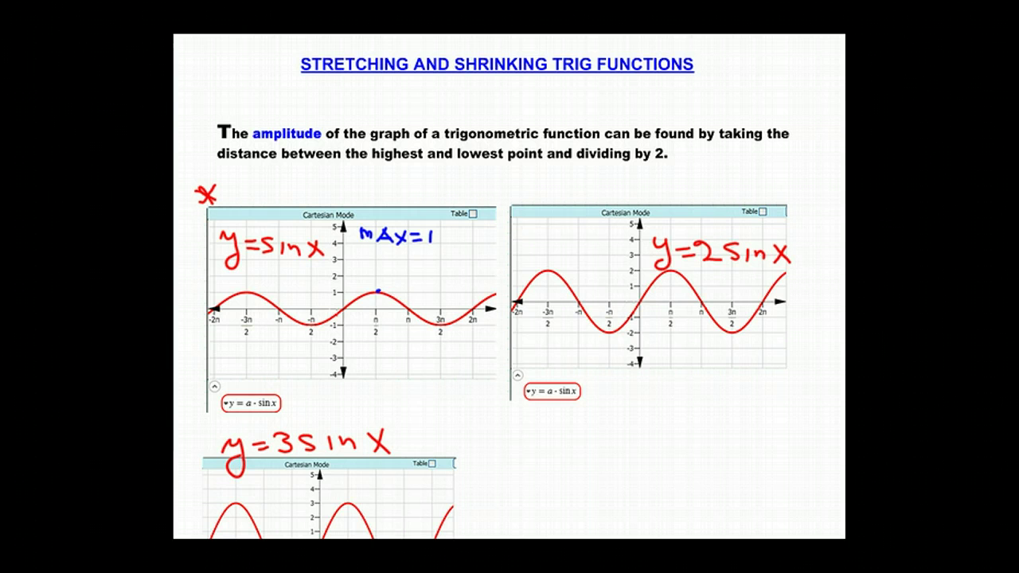
{"action": "mouse_move", "coordinate": [364, 253]}
{"action": "left_mouse_down"}
{"action": "mouse_move", "coordinate": [365, 266]}
{"action": "mouse_move", "coordinate": [390, 265]}
{"action": "left_mouse_up"}
{"action": "mouse_move", "coordinate": [396, 267]}
{"action": "left_mouse_down"}
{"action": "mouse_move", "coordinate": [398, 258]}
{"action": "mouse_move", "coordinate": [406, 266]}
{"action": "left_mouse_up"}
{"action": "mouse_move", "coordinate": [408, 268]}
{"action": "left_mouse_down"}
{"action": "mouse_move", "coordinate": [409, 256]}
{"action": "mouse_move", "coordinate": [427, 265]}
{"action": "left_mouse_up"}
{"action": "left_click_drag", "start_coordinate": [419, 336], "coordinate": [436, 342]}
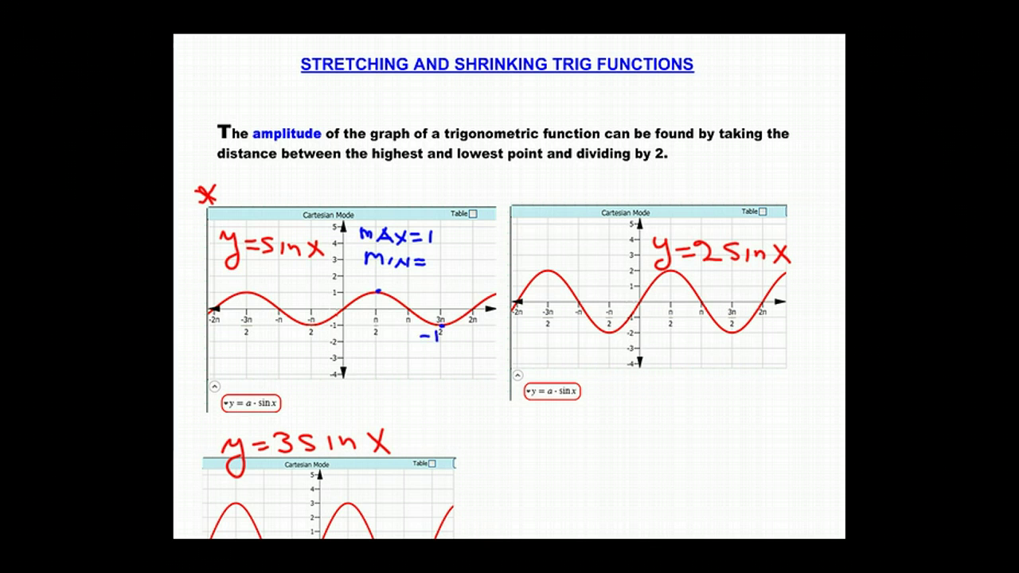
{"action": "left_click_drag", "start_coordinate": [371, 277], "coordinate": [372, 288]}
{"action": "left_click_drag", "start_coordinate": [434, 259], "coordinate": [445, 259]}
{"action": "left_click_drag", "start_coordinate": [452, 254], "coordinate": [451, 263]}
- Write the amplitude working (1-(-1))/2 = 1 beside the notes
{"action": "mouse_move", "coordinate": [466, 230]}
{"action": "left_mouse_down"}
{"action": "mouse_move", "coordinate": [466, 245]}
{"action": "mouse_move", "coordinate": [483, 240]}
{"action": "left_mouse_up"}
{"action": "mouse_move", "coordinate": [490, 231]}
{"action": "left_mouse_down"}
{"action": "mouse_move", "coordinate": [487, 247]}
{"action": "mouse_move", "coordinate": [499, 237]}
{"action": "left_mouse_up"}
{"action": "mouse_move", "coordinate": [501, 232]}
{"action": "left_mouse_down"}
{"action": "mouse_move", "coordinate": [509, 248]}
{"action": "mouse_move", "coordinate": [489, 263]}
{"action": "left_mouse_up"}
{"action": "mouse_move", "coordinate": [434, 287]}
{"action": "left_mouse_down"}
{"action": "mouse_move", "coordinate": [463, 296]}
{"action": "mouse_move", "coordinate": [477, 279]}
{"action": "mouse_move", "coordinate": [468, 301]}
{"action": "left_mouse_up"}
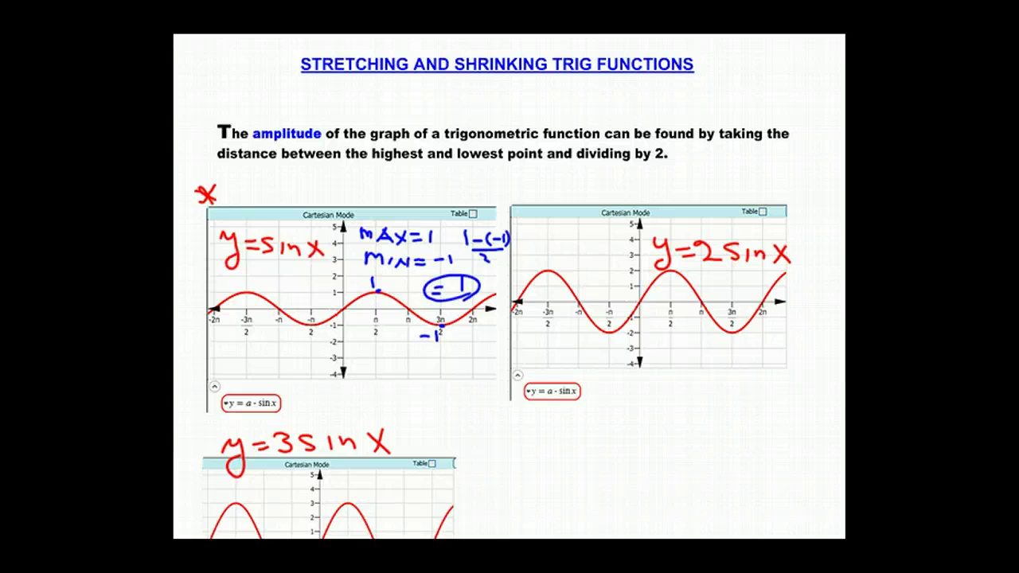
- Write 'Amplitude = 1' above the first graph
{"action": "mouse_move", "coordinate": [244, 207]}
{"action": "left_mouse_down"}
{"action": "mouse_move", "coordinate": [254, 185]}
{"action": "mouse_move", "coordinate": [263, 207]}
{"action": "left_mouse_up"}
{"action": "left_click_drag", "start_coordinate": [247, 197], "coordinate": [265, 196]}
{"action": "left_click_drag", "start_coordinate": [266, 192], "coordinate": [285, 206]}
{"action": "left_click_drag", "start_coordinate": [289, 205], "coordinate": [298, 199]}
{"action": "left_click_drag", "start_coordinate": [299, 190], "coordinate": [308, 204]}
{"action": "left_click_drag", "start_coordinate": [313, 198], "coordinate": [326, 207]}
{"action": "left_click_drag", "start_coordinate": [317, 198], "coordinate": [342, 205]}
{"action": "mouse_move", "coordinate": [350, 191]}
{"action": "left_mouse_down"}
{"action": "mouse_move", "coordinate": [352, 207]}
{"action": "mouse_move", "coordinate": [344, 205]}
{"action": "left_mouse_up"}
{"action": "left_click_drag", "start_coordinate": [357, 202], "coordinate": [390, 196]}
{"action": "left_click_drag", "start_coordinate": [379, 202], "coordinate": [409, 205]}
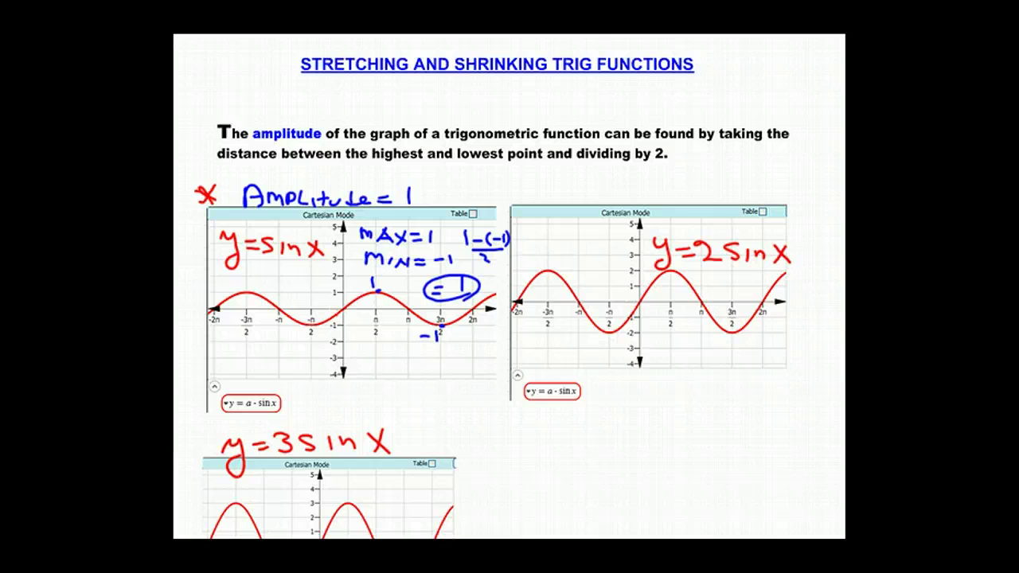
- Add a 1 coefficient to y=sin x, dot the second graph's peak and trough, and note MAX=2, MIN=-2
{"action": "left_click_drag", "start_coordinate": [261, 234], "coordinate": [261, 255]}
{"action": "left_click", "coordinate": [673, 271]}
{"action": "mouse_move", "coordinate": [668, 351]}
{"action": "left_mouse_down"}
{"action": "mouse_move", "coordinate": [669, 361]}
{"action": "mouse_move", "coordinate": [693, 363]}
{"action": "left_mouse_up"}
{"action": "mouse_move", "coordinate": [696, 363]}
{"action": "left_mouse_down"}
{"action": "mouse_move", "coordinate": [701, 349]}
{"action": "mouse_move", "coordinate": [728, 361]}
{"action": "mouse_move", "coordinate": [769, 355]}
{"action": "left_mouse_up"}
{"action": "mouse_move", "coordinate": [673, 382]}
{"action": "left_mouse_down"}
{"action": "mouse_move", "coordinate": [705, 392]}
{"action": "mouse_move", "coordinate": [728, 377]}
{"action": "left_mouse_up"}
{"action": "left_click", "coordinate": [733, 331]}
{"action": "left_click_drag", "start_coordinate": [734, 379], "coordinate": [744, 379]}
{"action": "left_click_drag", "start_coordinate": [731, 387], "coordinate": [780, 385]}
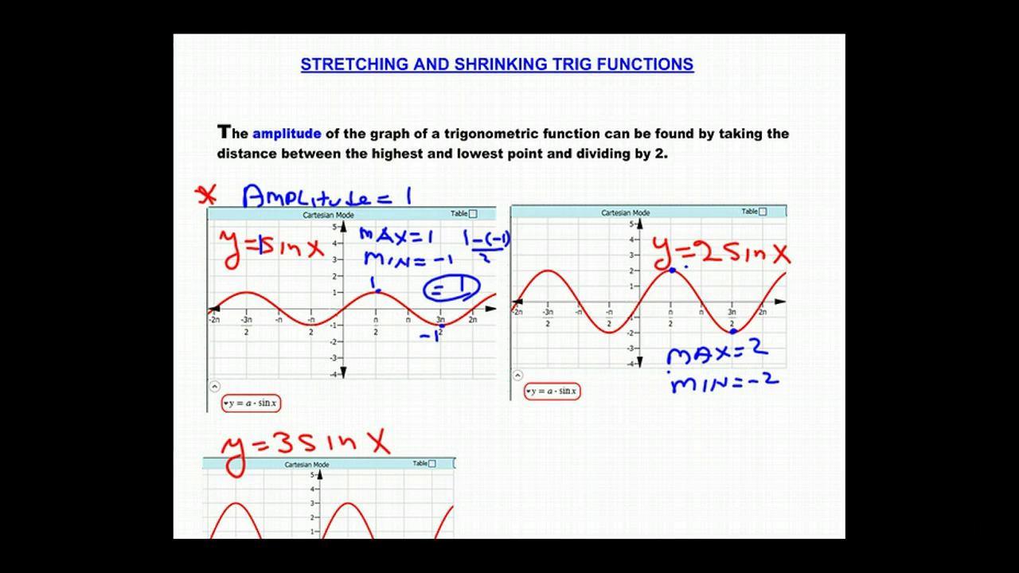
- Write the AMP working (2-(-2))/2 = 4/2 = 2 and circle the result
{"action": "mouse_move", "coordinate": [644, 427]}
{"action": "left_mouse_down"}
{"action": "mouse_move", "coordinate": [674, 414]}
{"action": "mouse_move", "coordinate": [681, 426]}
{"action": "left_mouse_up"}
{"action": "mouse_move", "coordinate": [686, 411]}
{"action": "left_mouse_down"}
{"action": "mouse_move", "coordinate": [685, 425]}
{"action": "mouse_move", "coordinate": [751, 425]}
{"action": "left_mouse_up"}
{"action": "left_click_drag", "start_coordinate": [756, 412], "coordinate": [776, 417]}
{"action": "left_click_drag", "start_coordinate": [766, 422], "coordinate": [775, 421]}
{"action": "left_click_drag", "start_coordinate": [713, 437], "coordinate": [771, 430]}
{"action": "mouse_move", "coordinate": [733, 442]}
{"action": "left_mouse_down"}
{"action": "mouse_move", "coordinate": [745, 451]}
{"action": "mouse_move", "coordinate": [780, 429]}
{"action": "left_mouse_up"}
{"action": "mouse_move", "coordinate": [767, 439]}
{"action": "left_mouse_down"}
{"action": "mouse_move", "coordinate": [780, 439]}
{"action": "mouse_move", "coordinate": [791, 416]}
{"action": "mouse_move", "coordinate": [790, 429]}
{"action": "left_mouse_up"}
{"action": "mouse_move", "coordinate": [778, 428]}
{"action": "left_mouse_down"}
{"action": "mouse_move", "coordinate": [801, 425]}
{"action": "mouse_move", "coordinate": [793, 446]}
{"action": "mouse_move", "coordinate": [812, 429]}
{"action": "left_mouse_up"}
{"action": "left_click_drag", "start_coordinate": [799, 438], "coordinate": [833, 436]}
{"action": "mouse_move", "coordinate": [820, 398]}
{"action": "left_mouse_down"}
{"action": "mouse_move", "coordinate": [831, 446]}
{"action": "mouse_move", "coordinate": [808, 408]}
{"action": "left_mouse_up"}
- Write 'Amplitude = 2' above the second graph
{"action": "mouse_move", "coordinate": [545, 210]}
{"action": "left_mouse_down"}
{"action": "mouse_move", "coordinate": [572, 209]}
{"action": "mouse_move", "coordinate": [575, 195]}
{"action": "mouse_move", "coordinate": [629, 207]}
{"action": "left_mouse_up"}
{"action": "mouse_move", "coordinate": [639, 191]}
{"action": "left_mouse_down"}
{"action": "mouse_move", "coordinate": [640, 211]}
{"action": "mouse_move", "coordinate": [649, 198]}
{"action": "left_mouse_up"}
{"action": "left_click_drag", "start_coordinate": [646, 198], "coordinate": [667, 204]}
{"action": "left_click_drag", "start_coordinate": [662, 204], "coordinate": [677, 205]}
{"action": "mouse_move", "coordinate": [687, 199]}
{"action": "left_mouse_down"}
{"action": "mouse_move", "coordinate": [699, 206]}
{"action": "mouse_move", "coordinate": [716, 194]}
{"action": "left_mouse_up"}
{"action": "left_click_drag", "start_coordinate": [706, 201], "coordinate": [731, 204]}
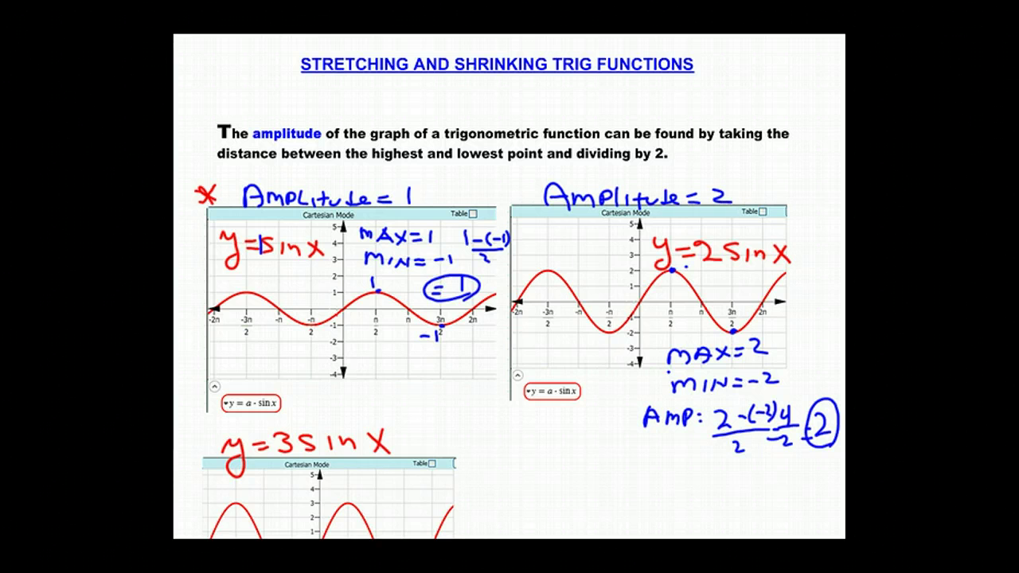
- Scroll down and dot the peak and trough of the y=3sin x curve
{"action": "scroll", "coordinate": [507, 289], "scroll_direction": "down", "scroll_amount": 3}
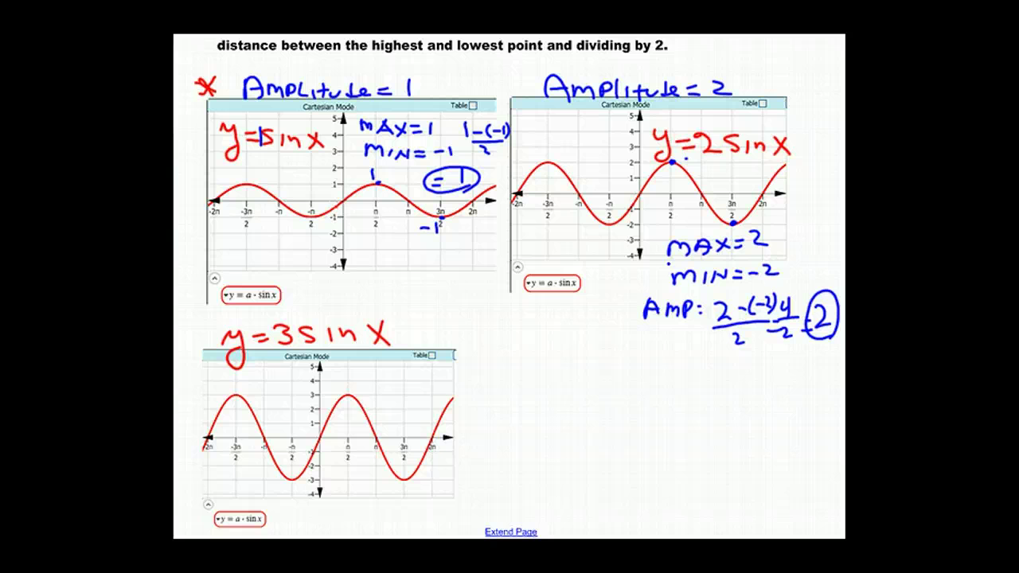
{"action": "left_click", "coordinate": [348, 395]}
{"action": "left_click", "coordinate": [405, 482]}
- Handwrite MAX=3 and MIN=-3 beside the third graph
{"action": "mouse_move", "coordinate": [464, 390]}
{"action": "left_mouse_down"}
{"action": "mouse_move", "coordinate": [473, 379]}
{"action": "mouse_move", "coordinate": [482, 390]}
{"action": "mouse_move", "coordinate": [505, 383]}
{"action": "left_mouse_up"}
{"action": "left_click_drag", "start_coordinate": [522, 374], "coordinate": [523, 393]}
{"action": "left_click_drag", "start_coordinate": [533, 379], "coordinate": [543, 387]}
{"action": "left_click_drag", "start_coordinate": [548, 371], "coordinate": [548, 392]}
{"action": "left_click_drag", "start_coordinate": [468, 413], "coordinate": [491, 420]}
{"action": "mouse_move", "coordinate": [499, 408]}
{"action": "left_mouse_down"}
{"action": "mouse_move", "coordinate": [499, 419]}
{"action": "mouse_move", "coordinate": [523, 406]}
{"action": "left_mouse_up"}
{"action": "left_click_drag", "start_coordinate": [532, 410], "coordinate": [544, 421]}
{"action": "left_click_drag", "start_coordinate": [550, 410], "coordinate": [566, 419]}
- Handwrite AMP=(3-(-3))/2 = 6/2 = 3 below the MIN note
{"action": "mouse_move", "coordinate": [467, 448]}
{"action": "left_mouse_down"}
{"action": "mouse_move", "coordinate": [461, 466]}
{"action": "mouse_move", "coordinate": [477, 465]}
{"action": "left_mouse_up"}
{"action": "mouse_move", "coordinate": [464, 458]}
{"action": "left_mouse_down"}
{"action": "mouse_move", "coordinate": [494, 452]}
{"action": "mouse_move", "coordinate": [501, 463]}
{"action": "left_mouse_up"}
{"action": "mouse_move", "coordinate": [507, 448]}
{"action": "left_mouse_down"}
{"action": "mouse_move", "coordinate": [507, 461]}
{"action": "mouse_move", "coordinate": [528, 454]}
{"action": "left_mouse_up"}
{"action": "left_click_drag", "start_coordinate": [519, 461], "coordinate": [561, 453]}
{"action": "left_click", "coordinate": [554, 456]}
{"action": "mouse_move", "coordinate": [570, 440]}
{"action": "left_mouse_down"}
{"action": "mouse_move", "coordinate": [567, 462]}
{"action": "mouse_move", "coordinate": [582, 452]}
{"action": "left_mouse_up"}
{"action": "mouse_move", "coordinate": [583, 438]}
{"action": "left_mouse_down"}
{"action": "mouse_move", "coordinate": [583, 460]}
{"action": "mouse_move", "coordinate": [596, 463]}
{"action": "mouse_move", "coordinate": [567, 495]}
{"action": "mouse_move", "coordinate": [609, 473]}
{"action": "left_mouse_up"}
{"action": "left_click_drag", "start_coordinate": [593, 484], "coordinate": [602, 484]}
{"action": "left_click_drag", "start_coordinate": [632, 454], "coordinate": [624, 462]}
{"action": "mouse_move", "coordinate": [612, 472]}
{"action": "left_mouse_down"}
{"action": "mouse_move", "coordinate": [640, 471]}
{"action": "mouse_move", "coordinate": [619, 479]}
{"action": "mouse_move", "coordinate": [639, 489]}
{"action": "mouse_move", "coordinate": [662, 469]}
{"action": "left_mouse_up"}
{"action": "left_click_drag", "start_coordinate": [652, 482], "coordinate": [675, 490]}
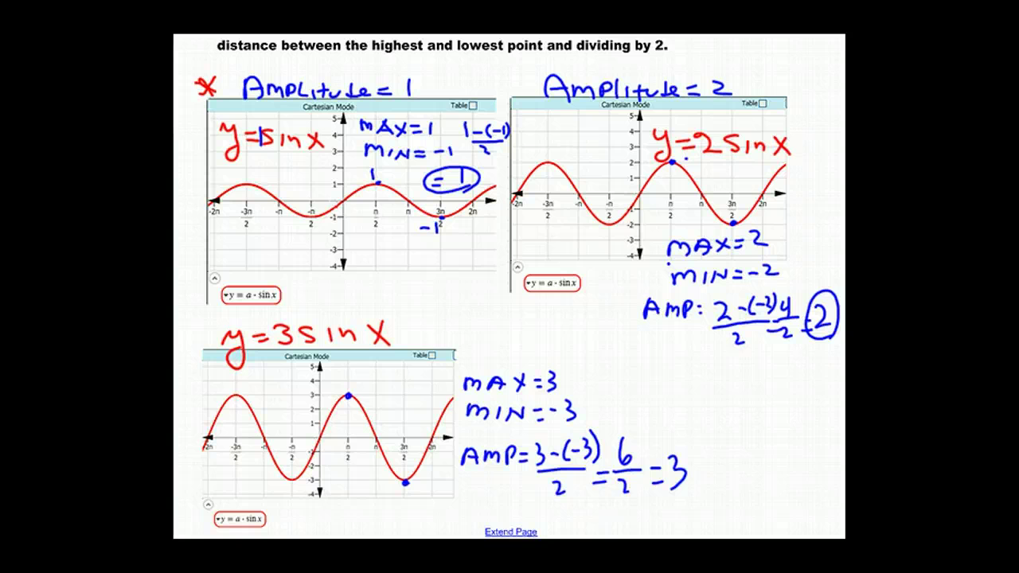
- Deselect the bottom graph and ink 'Amplitude = 3' above it
{"action": "left_click", "coordinate": [327, 430]}
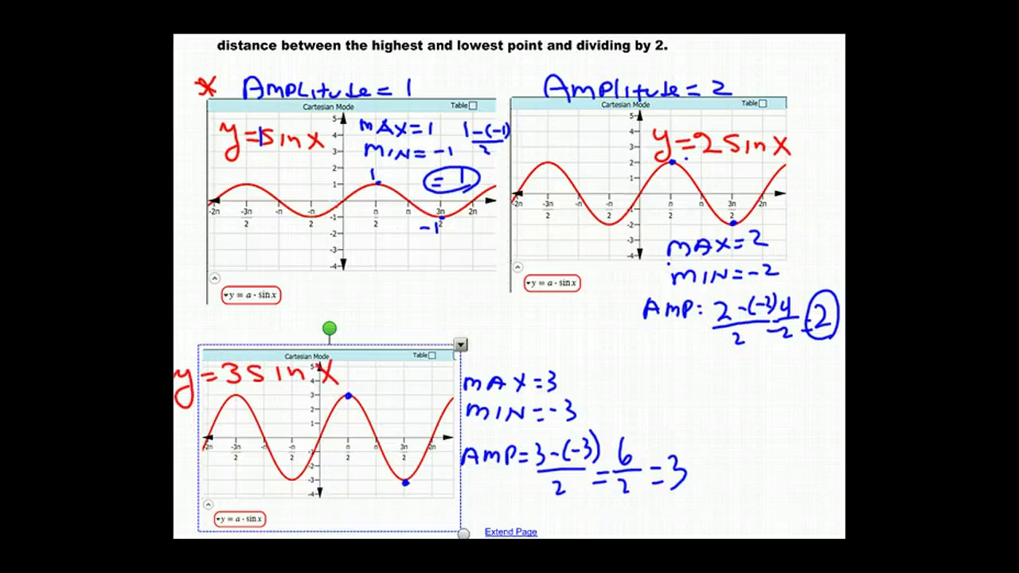
{"action": "left_click", "coordinate": [383, 304]}
{"action": "mouse_move", "coordinate": [210, 351]}
{"action": "left_mouse_down"}
{"action": "mouse_move", "coordinate": [228, 352]}
{"action": "mouse_move", "coordinate": [229, 342]}
{"action": "left_mouse_up"}
{"action": "mouse_move", "coordinate": [233, 347]}
{"action": "left_mouse_down"}
{"action": "mouse_move", "coordinate": [267, 329]}
{"action": "mouse_move", "coordinate": [284, 350]}
{"action": "mouse_move", "coordinate": [311, 333]}
{"action": "mouse_move", "coordinate": [307, 347]}
{"action": "left_mouse_up"}
{"action": "mouse_move", "coordinate": [319, 344]}
{"action": "left_mouse_down"}
{"action": "mouse_move", "coordinate": [333, 347]}
{"action": "mouse_move", "coordinate": [309, 348]}
{"action": "mouse_move", "coordinate": [347, 334]}
{"action": "left_mouse_up"}
{"action": "left_click_drag", "start_coordinate": [334, 343], "coordinate": [360, 345]}
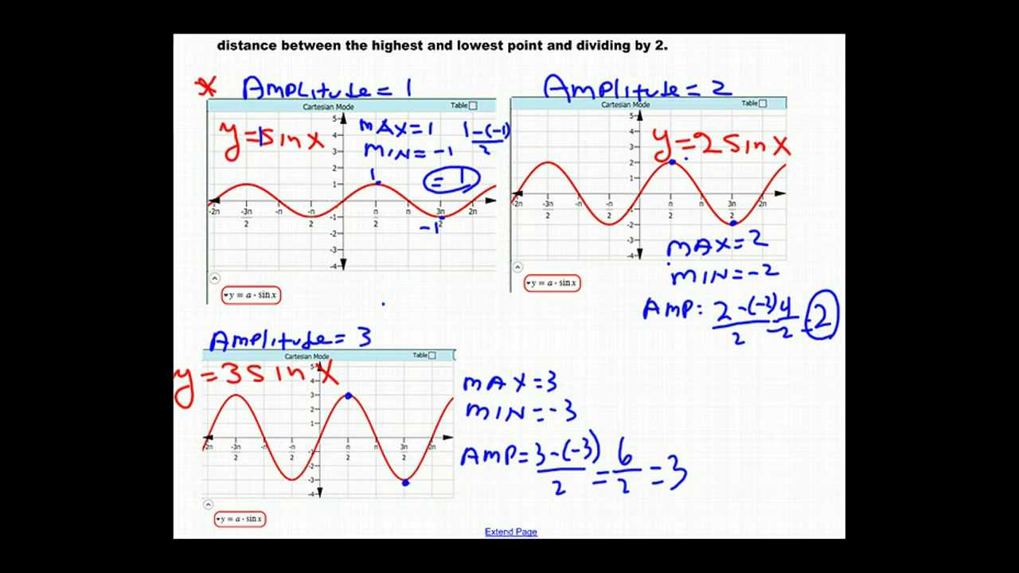
- Circle the coefficients 1, 2, 3 in each equation and their matching amplitude values
{"action": "mouse_move", "coordinate": [409, 64]}
{"action": "left_mouse_down"}
{"action": "mouse_move", "coordinate": [413, 107]}
{"action": "mouse_move", "coordinate": [404, 101]}
{"action": "left_mouse_up"}
{"action": "mouse_move", "coordinate": [269, 150]}
{"action": "left_mouse_down"}
{"action": "mouse_move", "coordinate": [264, 121]}
{"action": "mouse_move", "coordinate": [265, 153]}
{"action": "left_mouse_up"}
{"action": "mouse_move", "coordinate": [715, 167]}
{"action": "left_mouse_down"}
{"action": "mouse_move", "coordinate": [725, 142]}
{"action": "mouse_move", "coordinate": [688, 132]}
{"action": "mouse_move", "coordinate": [712, 167]}
{"action": "left_mouse_up"}
{"action": "left_click_drag", "start_coordinate": [726, 70], "coordinate": [718, 107]}
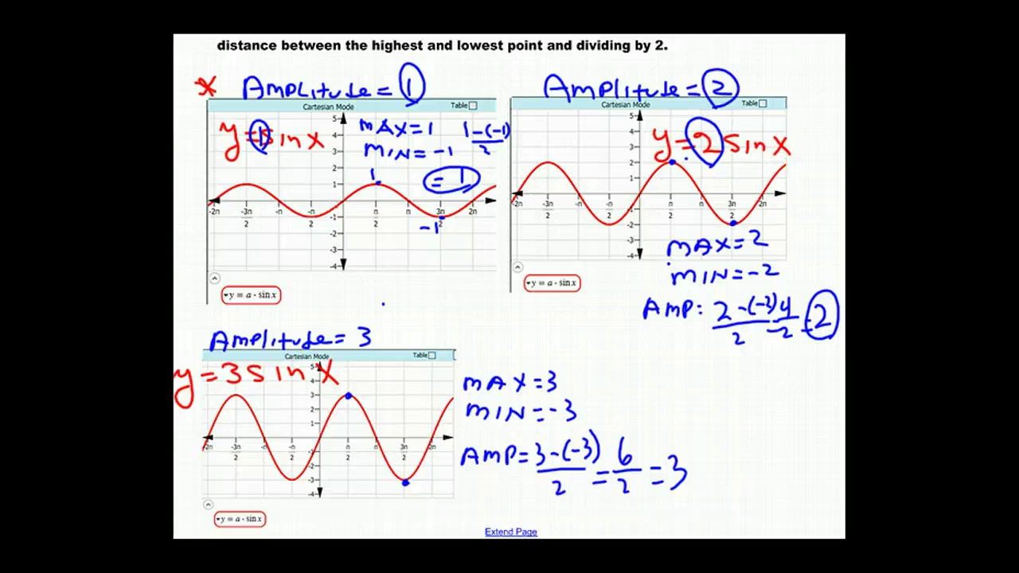
{"action": "mouse_move", "coordinate": [249, 377]}
{"action": "left_mouse_down"}
{"action": "mouse_move", "coordinate": [220, 381]}
{"action": "mouse_move", "coordinate": [247, 390]}
{"action": "left_mouse_up"}
{"action": "mouse_move", "coordinate": [385, 320]}
{"action": "left_mouse_down"}
{"action": "mouse_move", "coordinate": [349, 332]}
{"action": "mouse_move", "coordinate": [376, 355]}
{"action": "left_mouse_up"}
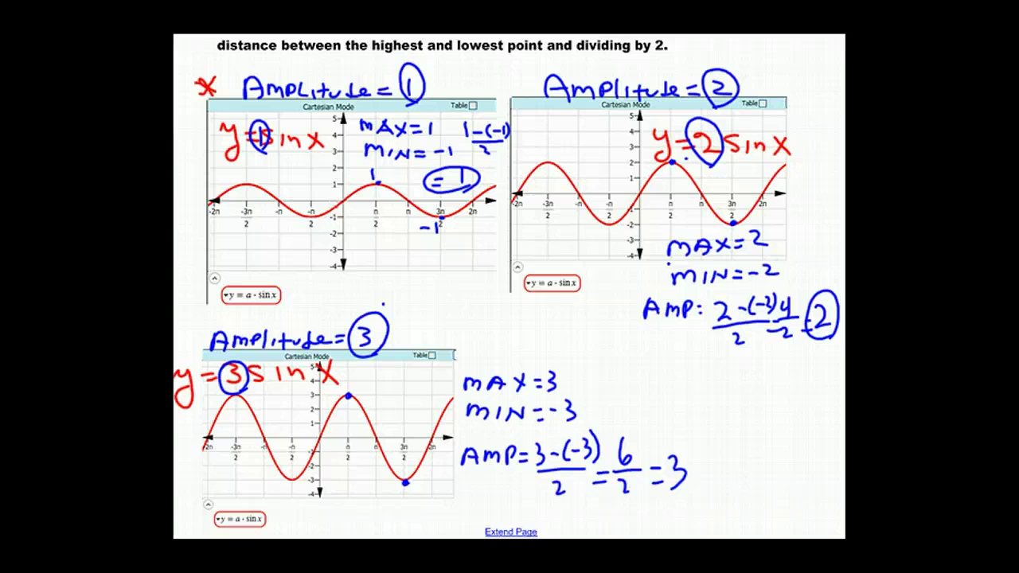